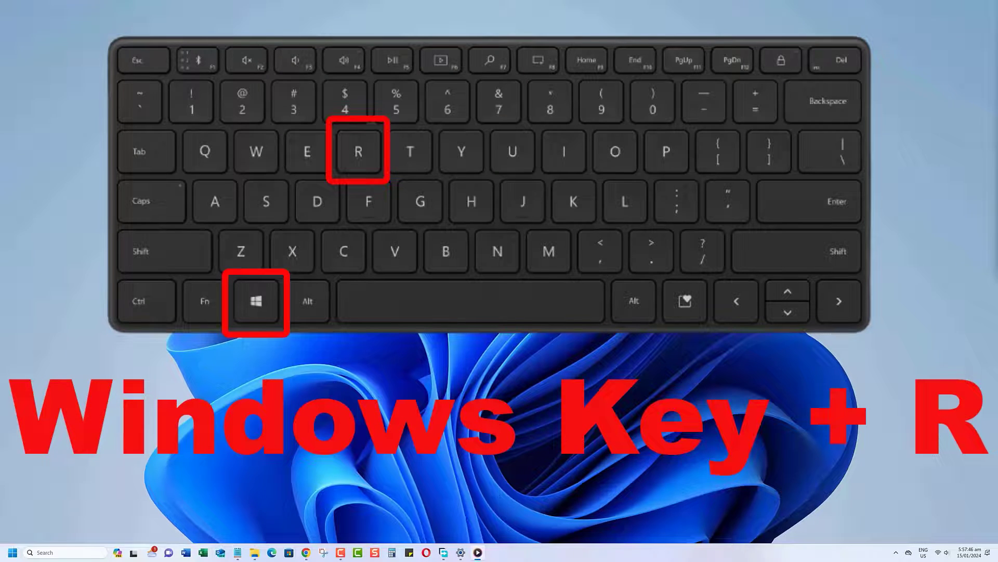
Open the Roaming AppData folder via the %appdata% Run command.
key(super+r)
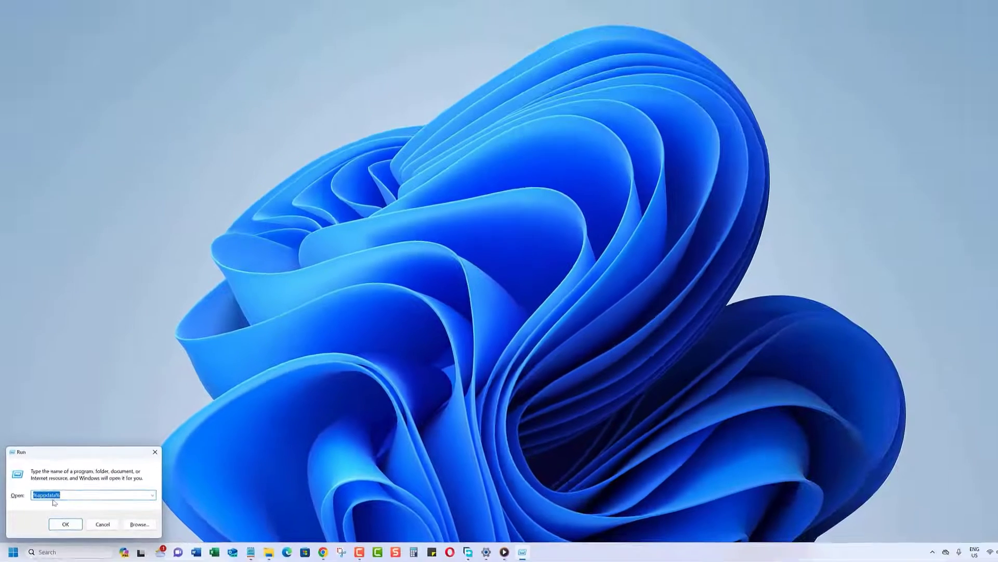
key(Return)
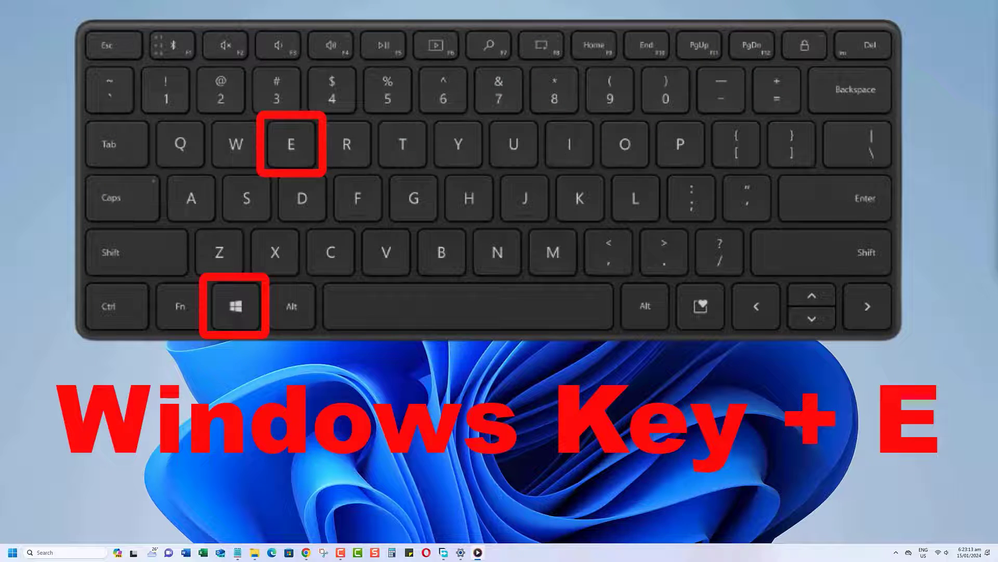
Open a new File Explorer window with Win+E.
key(super+e)
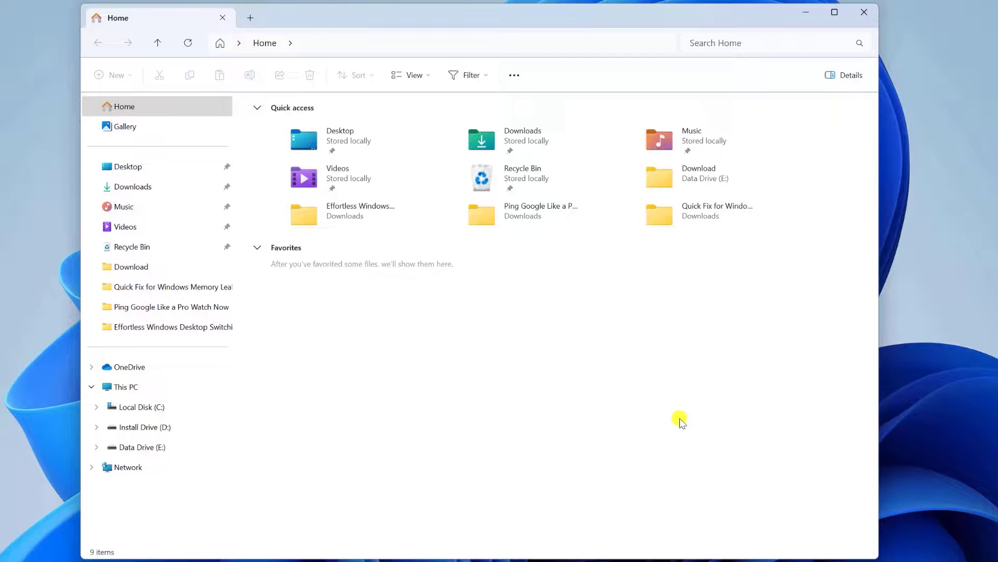
Turn on Hidden items in the View > Show menu.
click(426, 80)
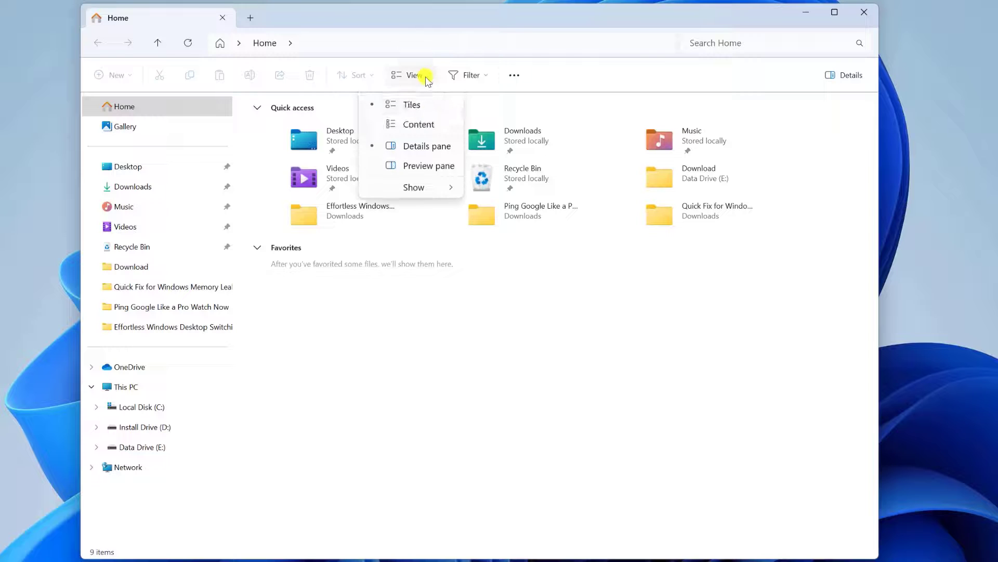
mouse_move(413, 187)
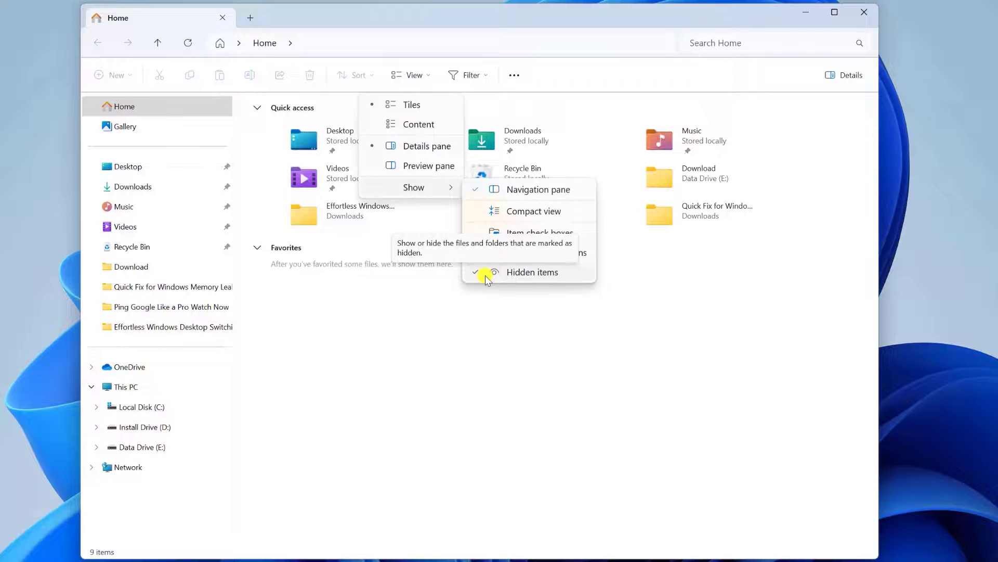
click(465, 307)
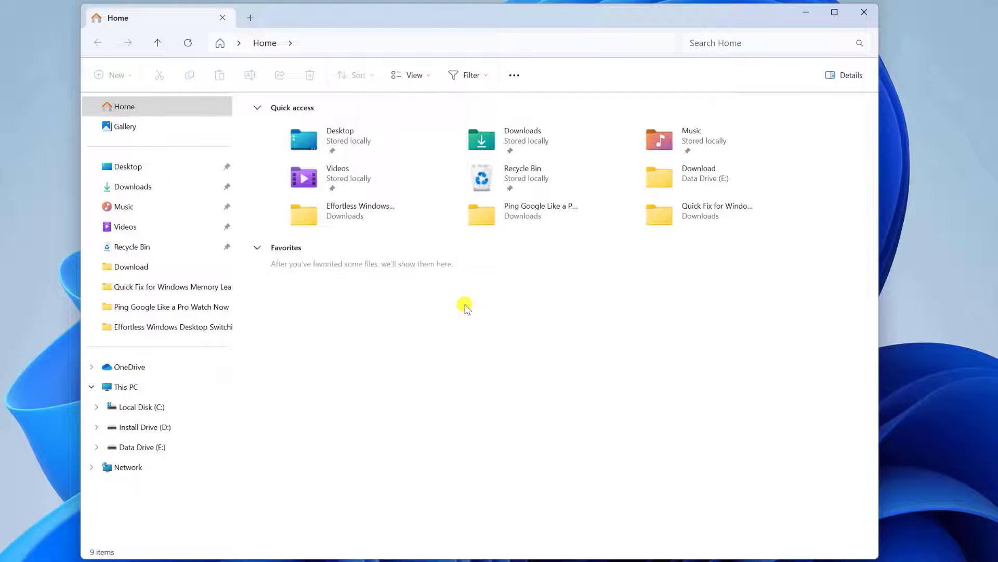
Browse Local Disk (C:) > Users > user profile > AppData to reveal Local, LocalLow, Roaming.
click(155, 412)
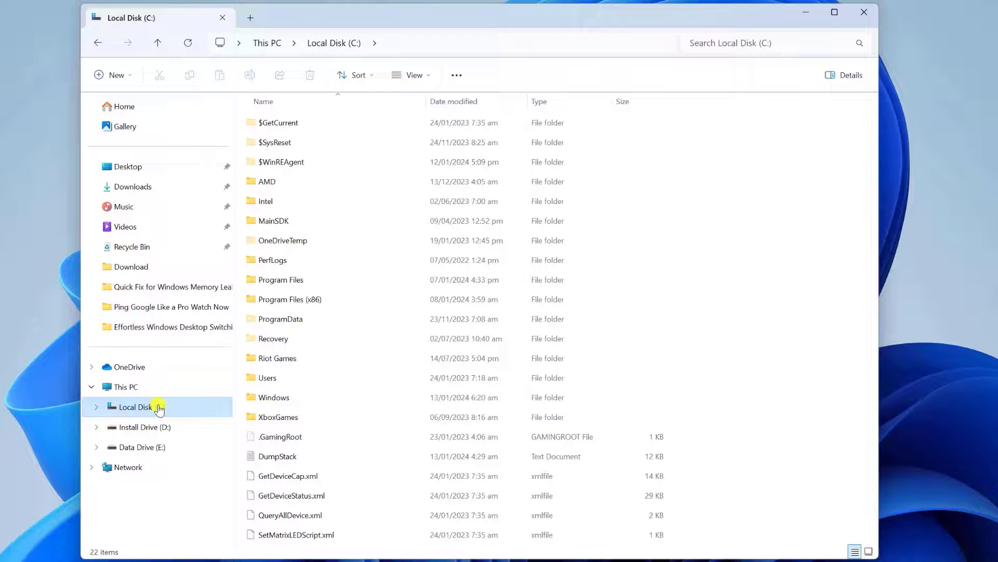
double_click(265, 378)
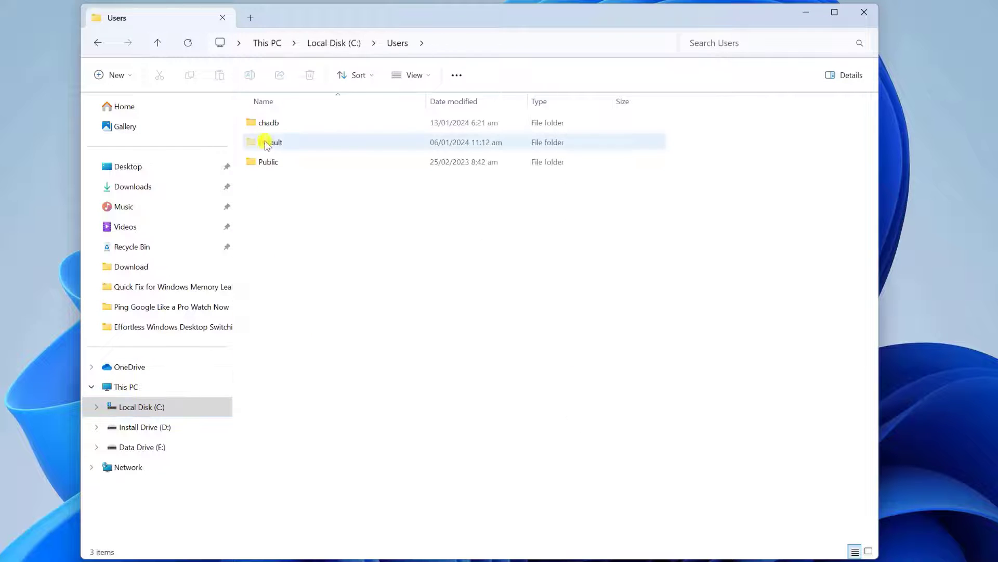
double_click(269, 124)
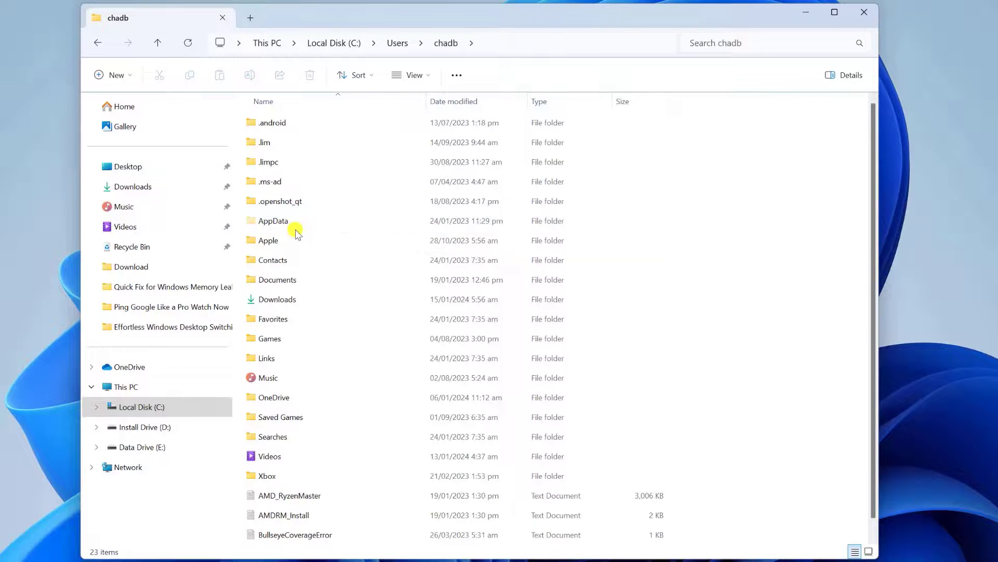
click(281, 224)
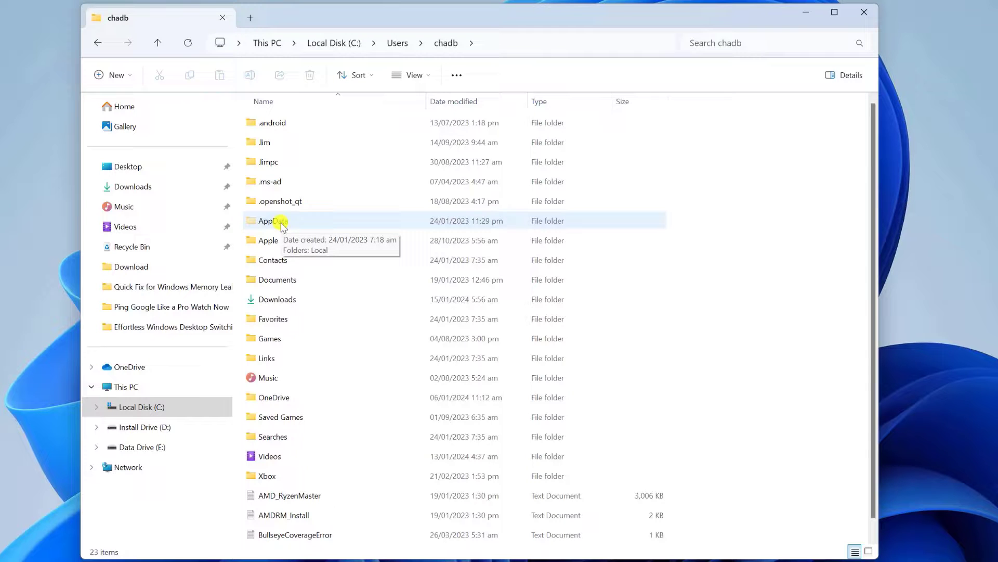
double_click(281, 224)
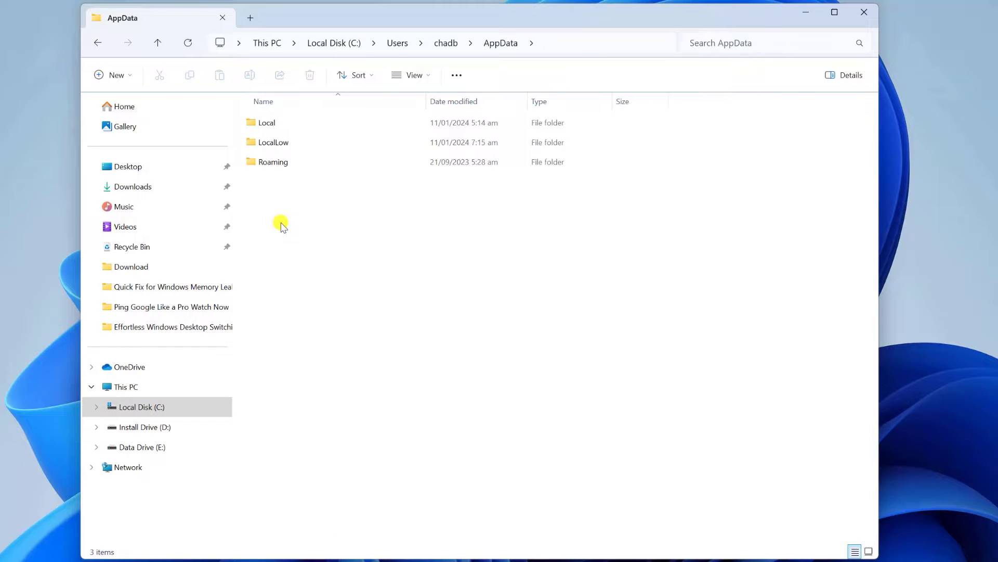